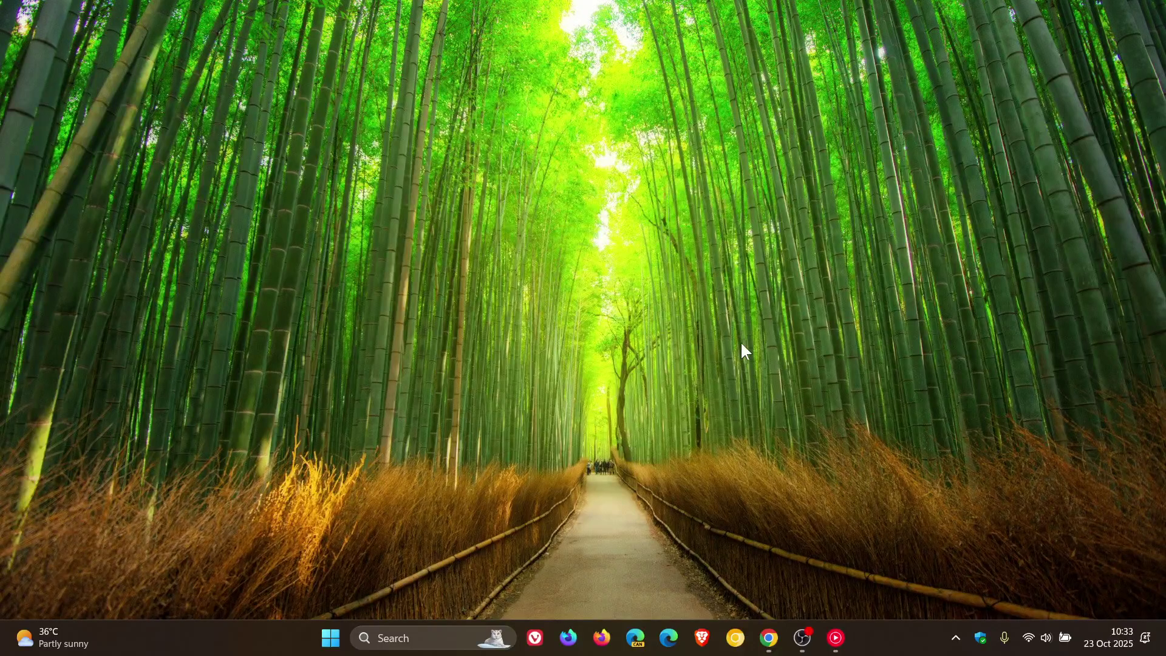
- Open Windows Settings from the Start menu
click(330, 638)
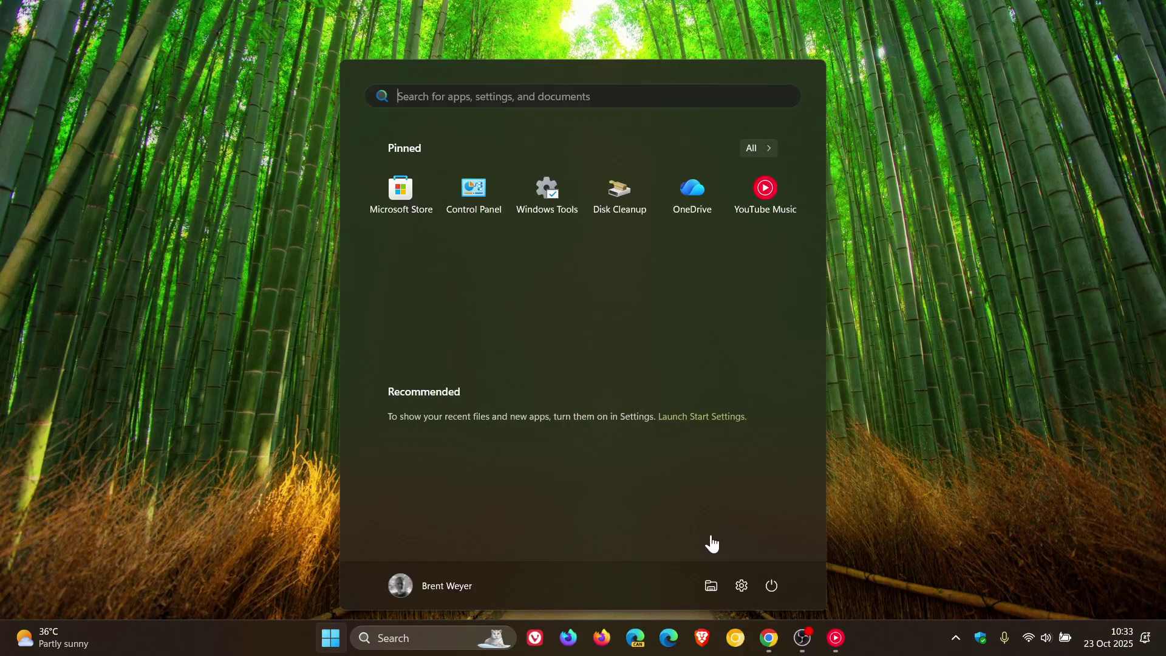
click(740, 585)
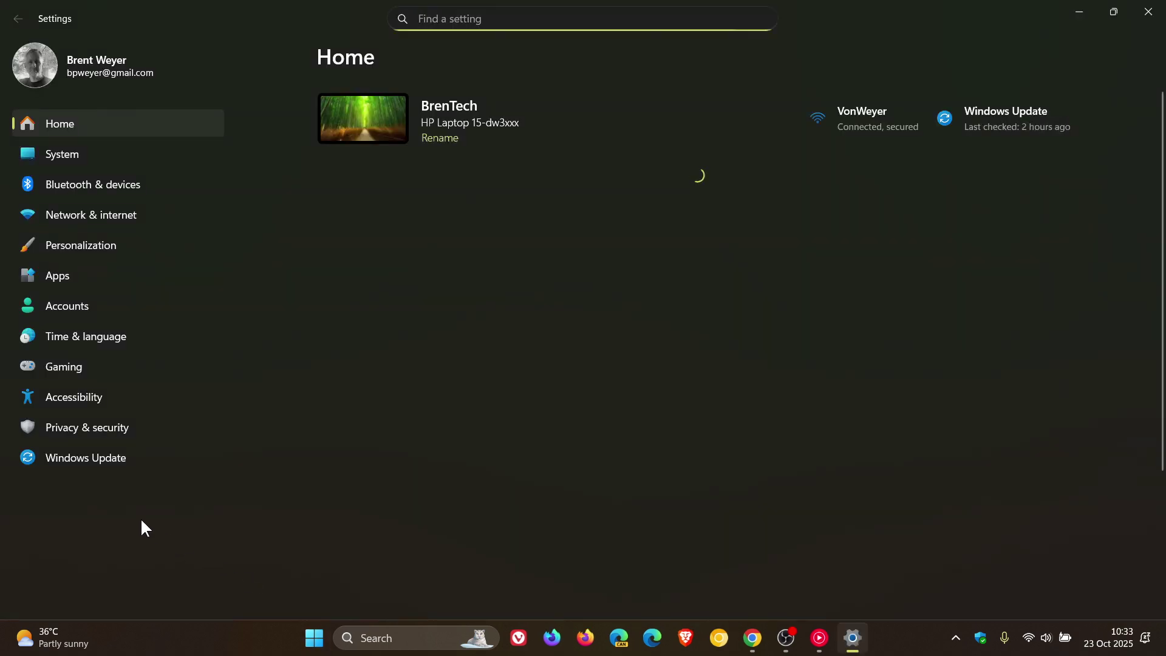
- Open the Windows Update history and select the KB5066835 update number
click(88, 465)
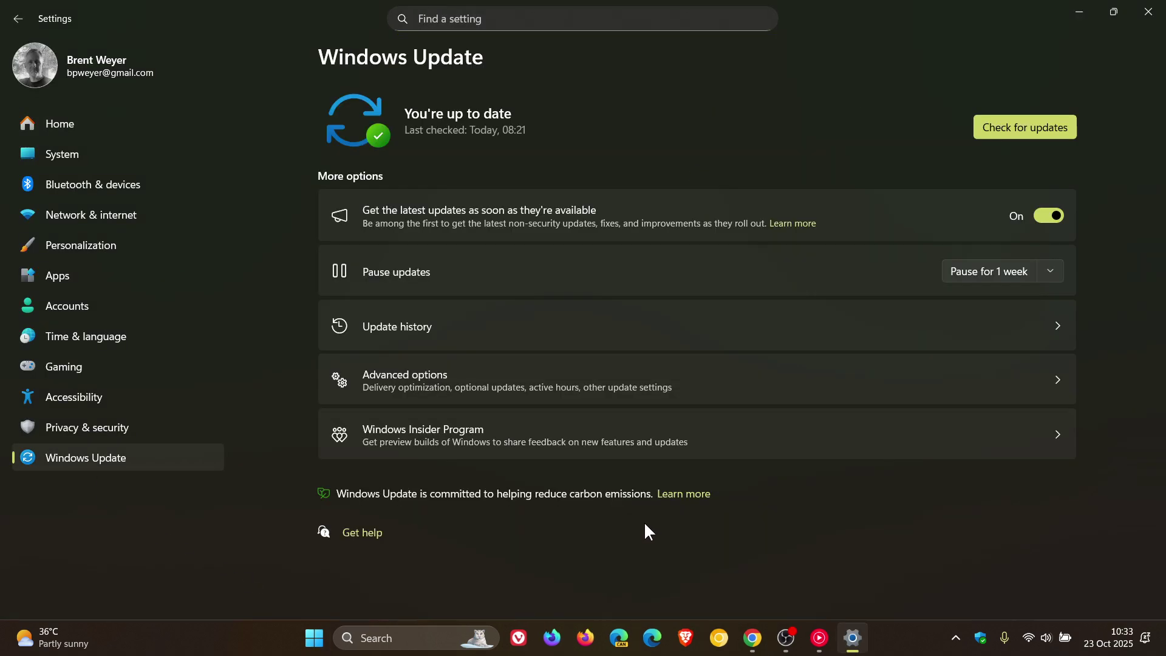
click(672, 323)
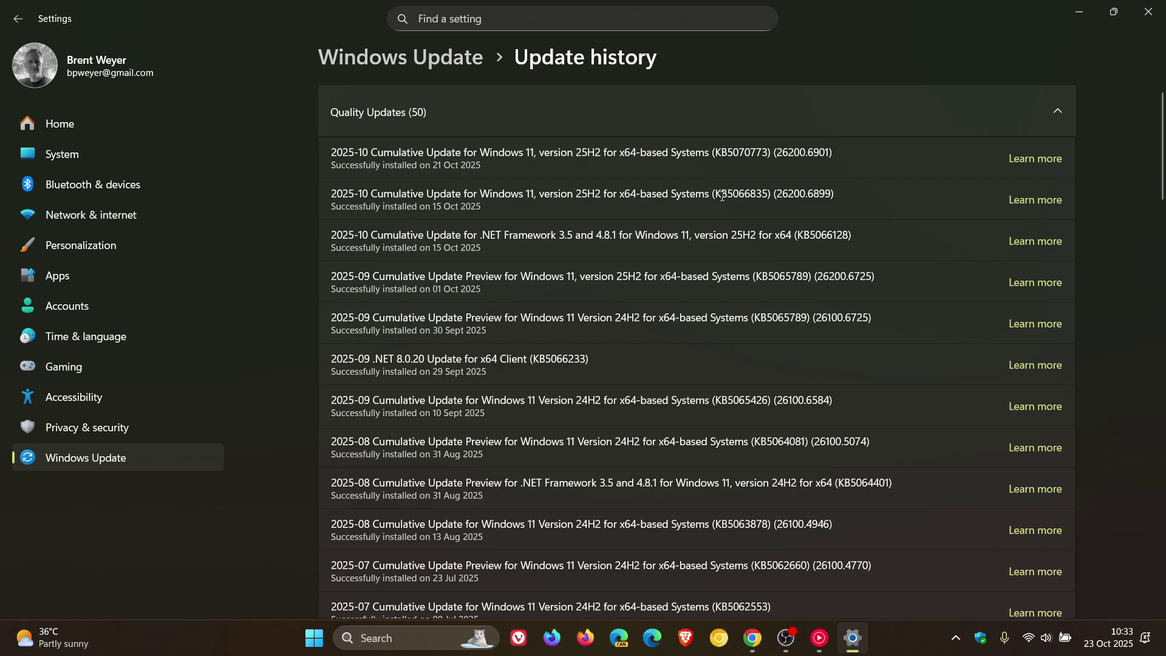
drag(717, 194, 768, 203)
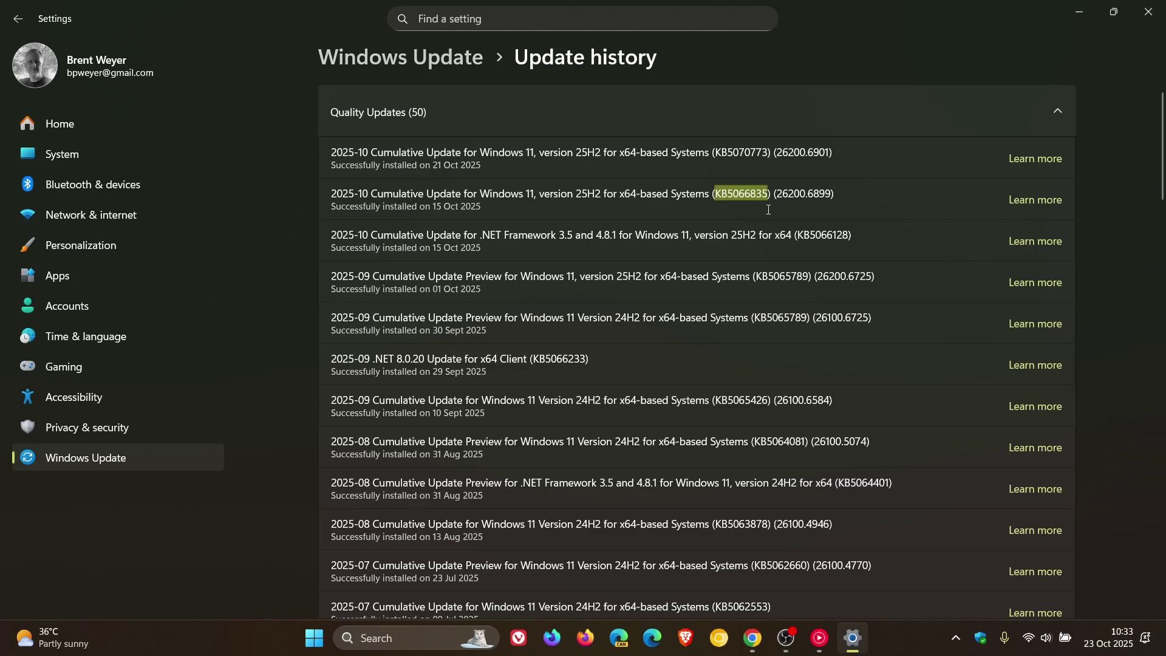
- Minimize Settings and open File Explorer at This PC with the preview pane on
click(1072, 12)
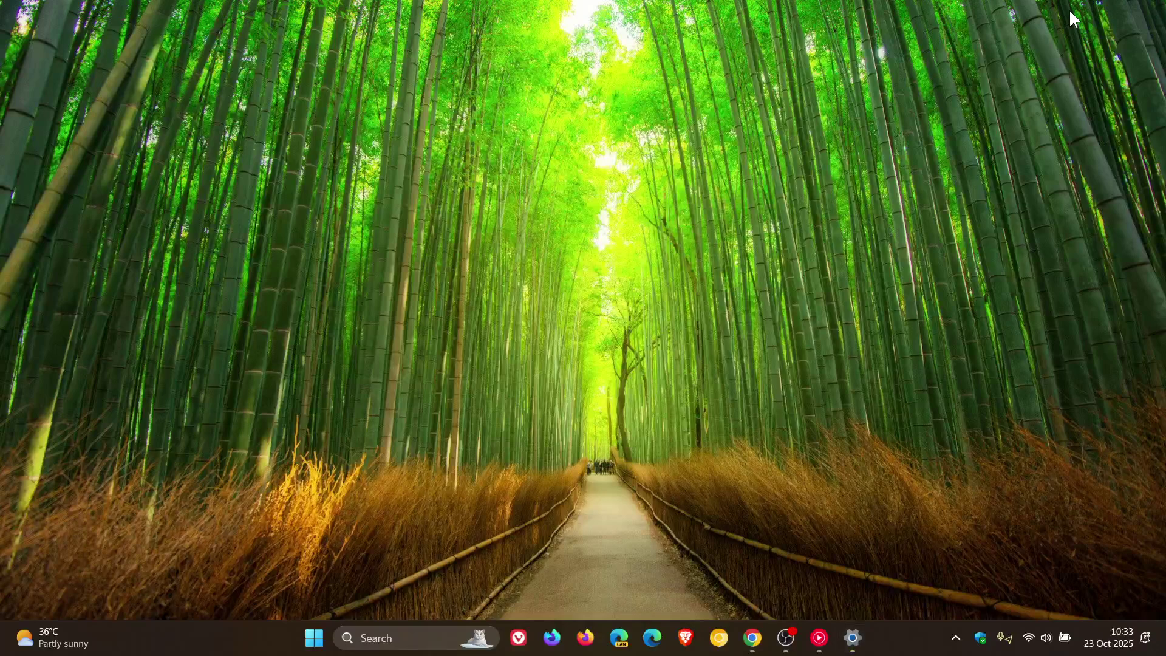
click(314, 638)
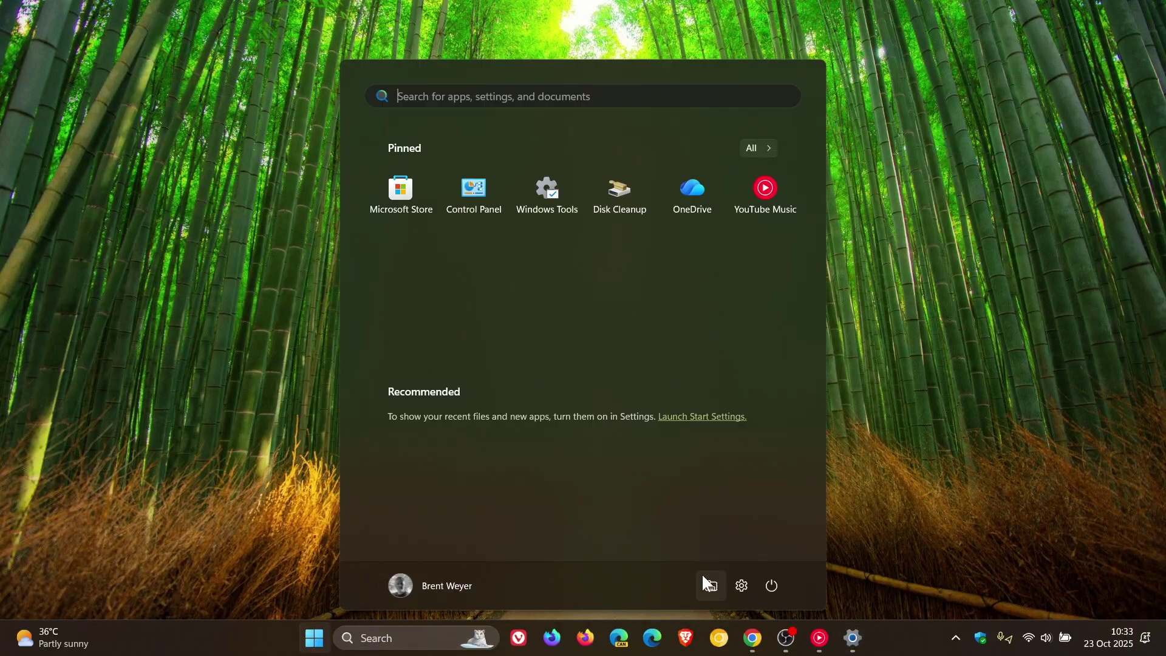
click(710, 585)
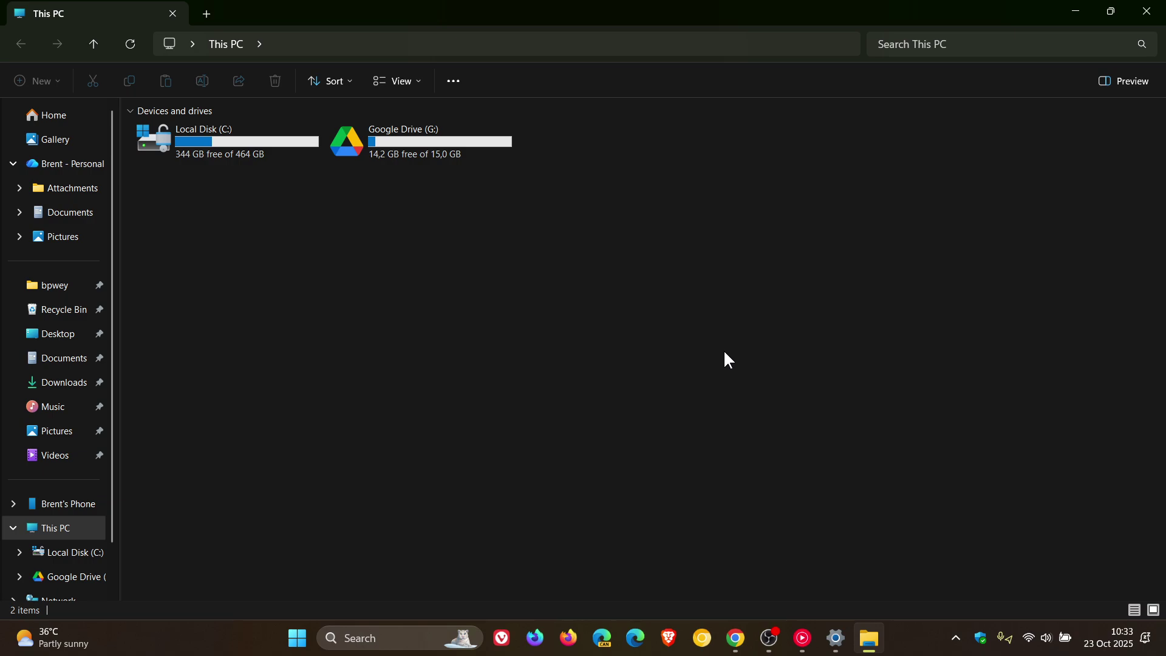
click(1128, 82)
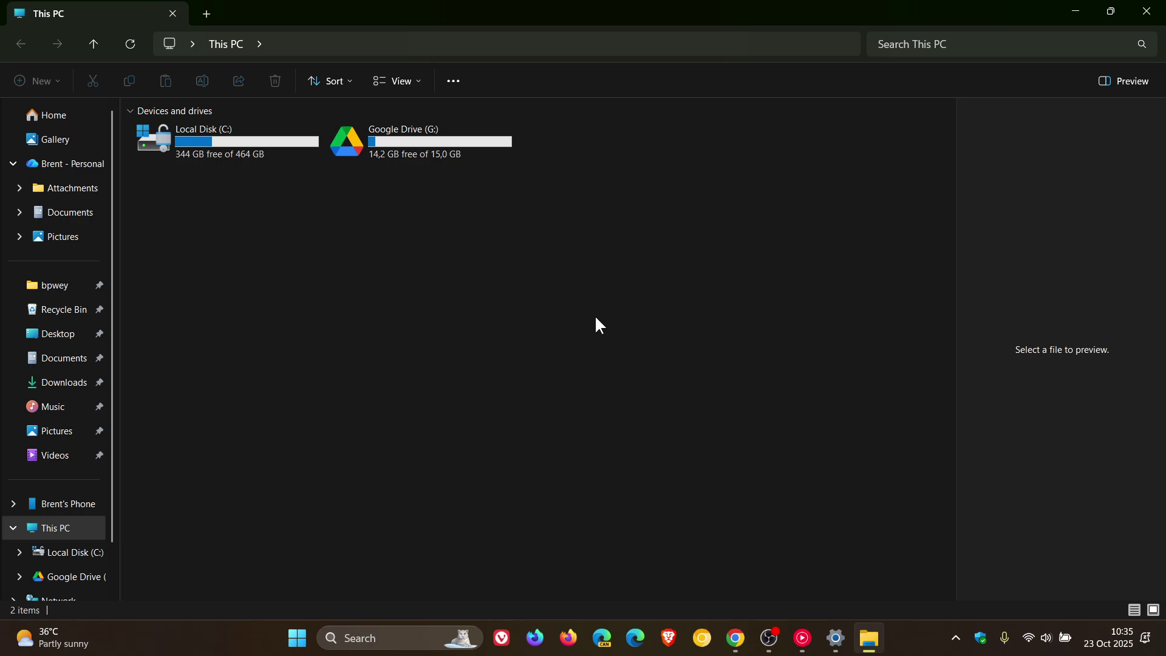
- In Chrome, download the Simple Text sample from sample-files.com as simple.txt into Downloads
click(736, 638)
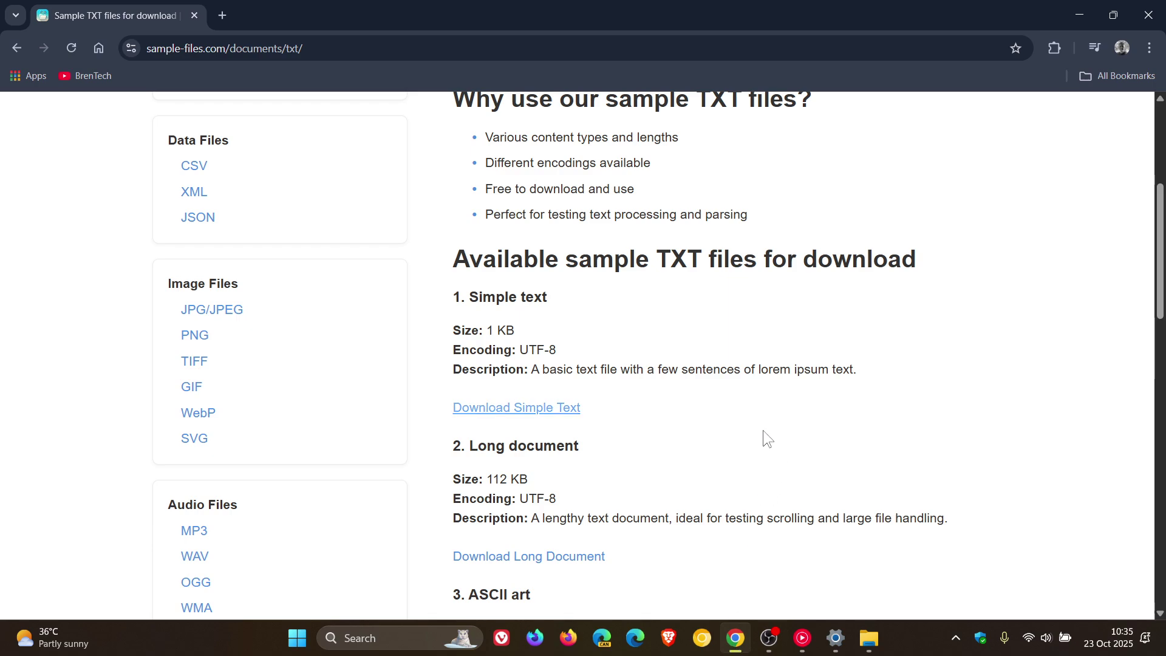
click(543, 409)
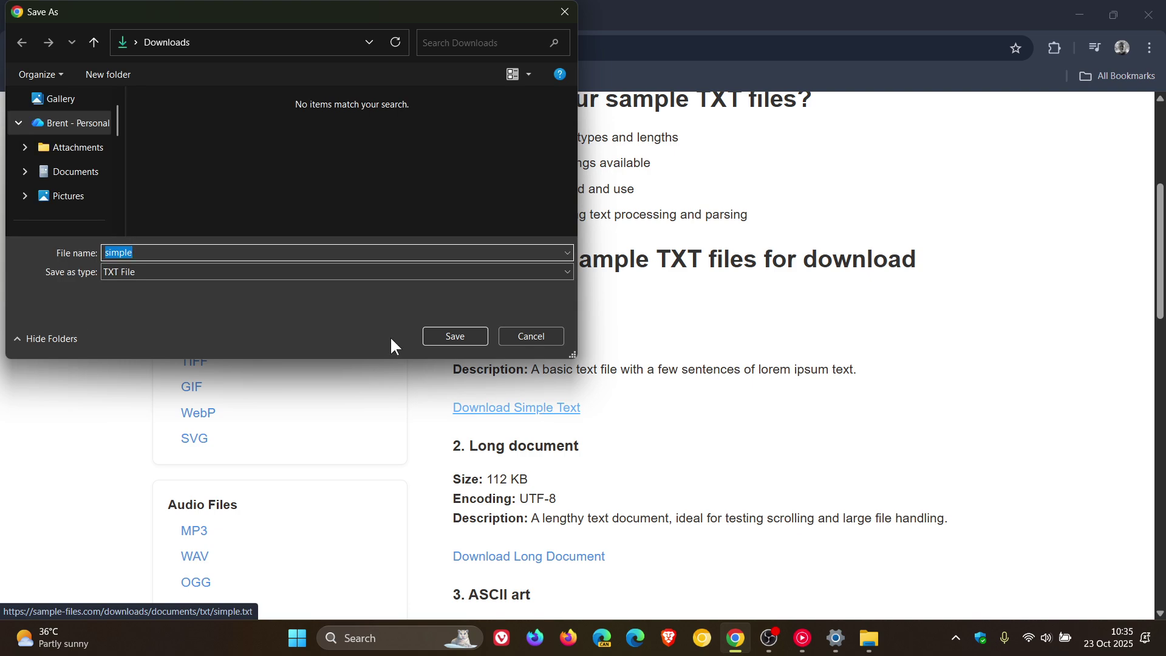
click(440, 334)
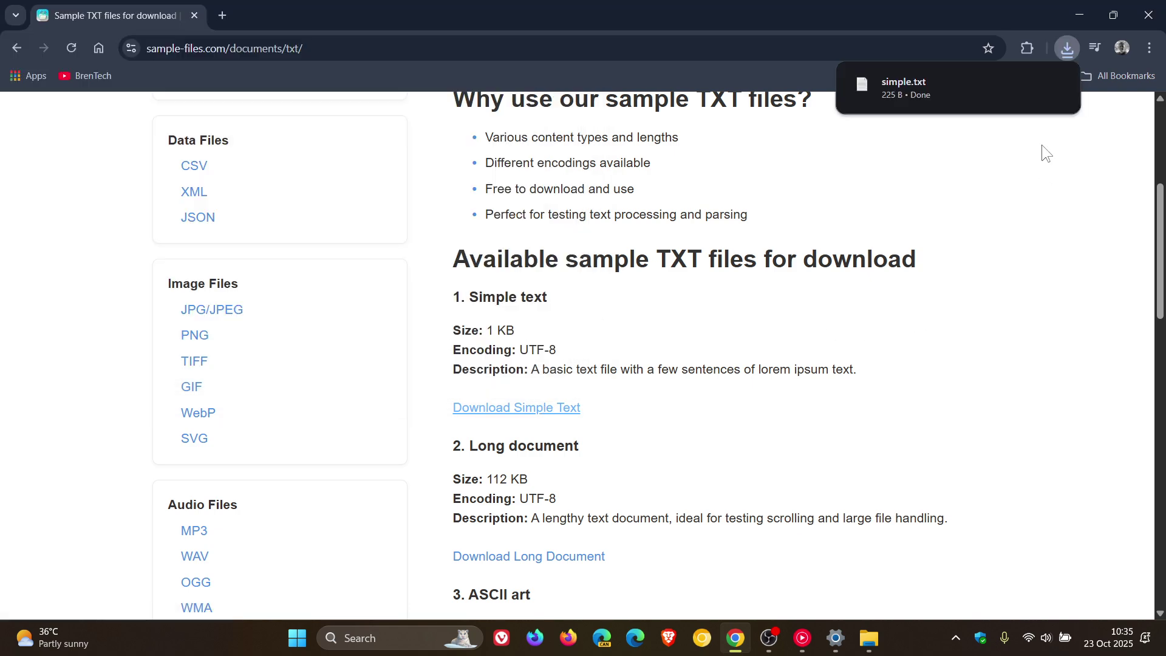
- Minimize Chrome, select simple in Downloads to see its blocked preview, then open Pictures
click(1080, 15)
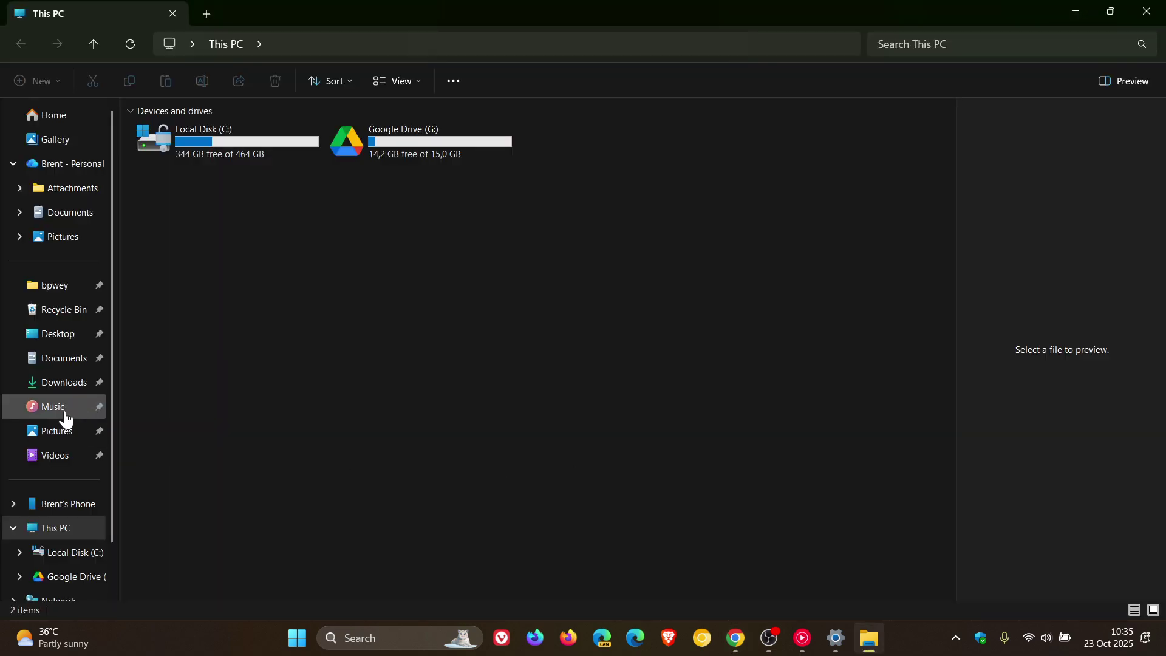
click(59, 387)
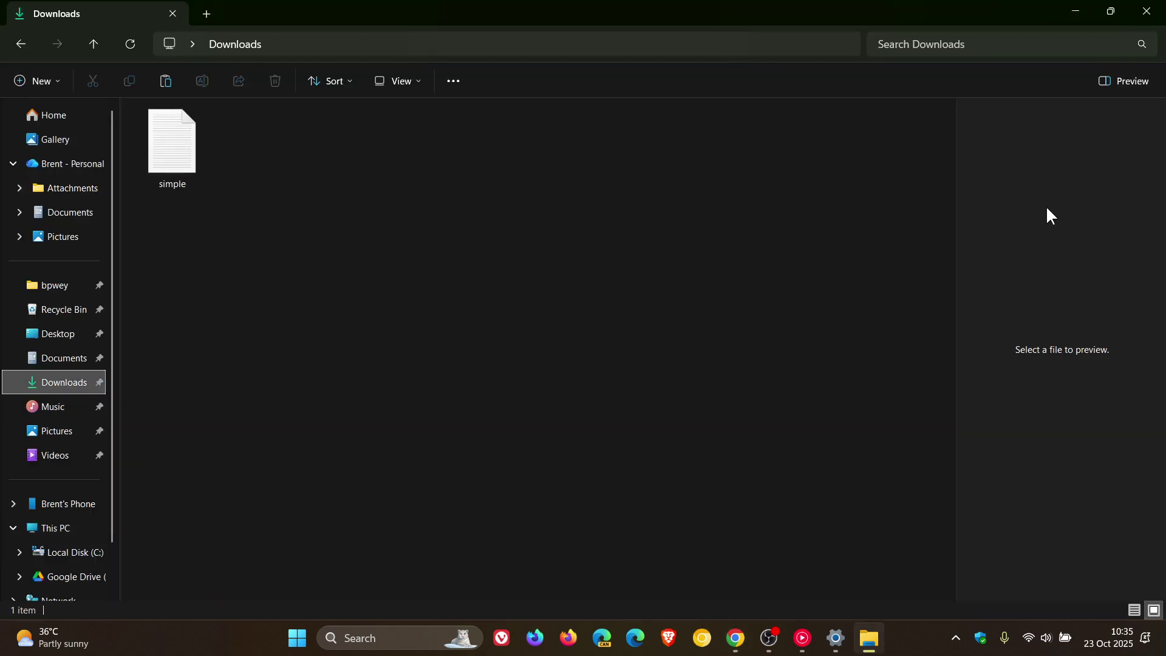
click(170, 158)
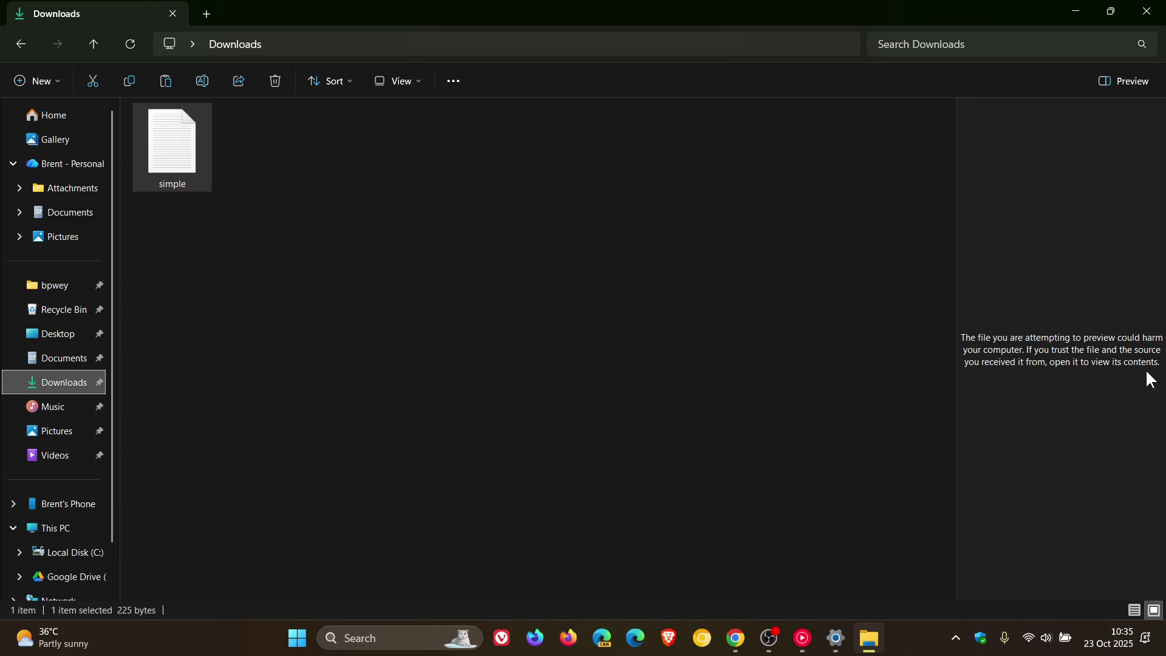
click(57, 239)
- Open the Thumbnails folder and preview the 117 (Custom) image
double_click(338, 139)
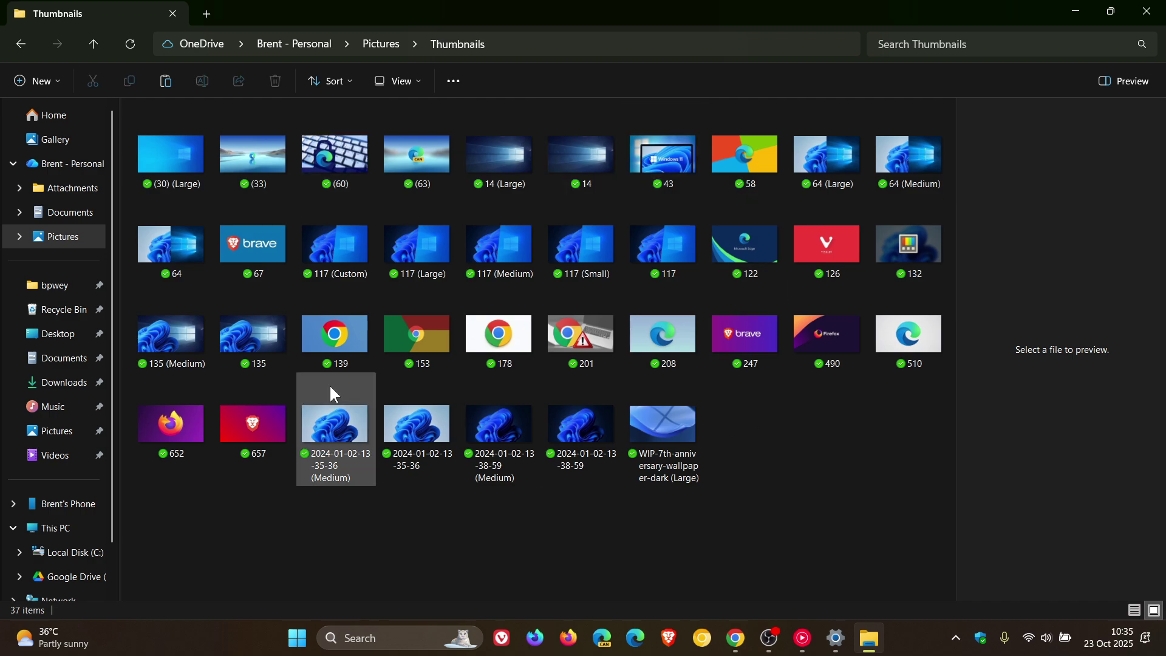
click(334, 240)
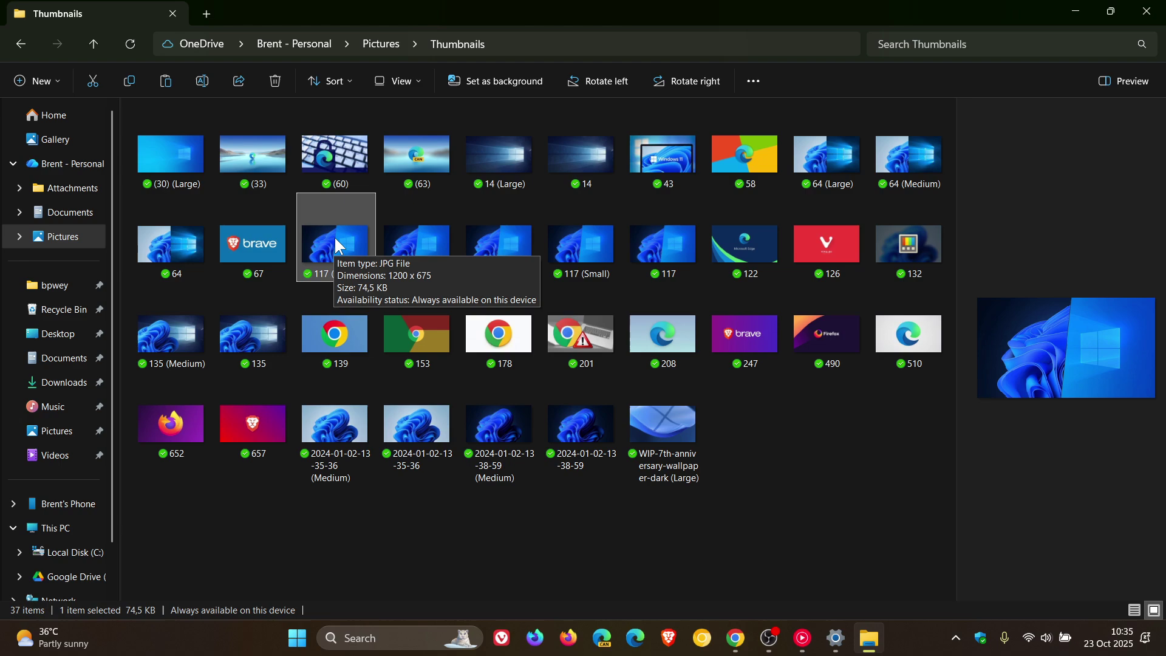
- Select simple in Downloads, whose preview shows a potentially harmful warning
click(76, 389)
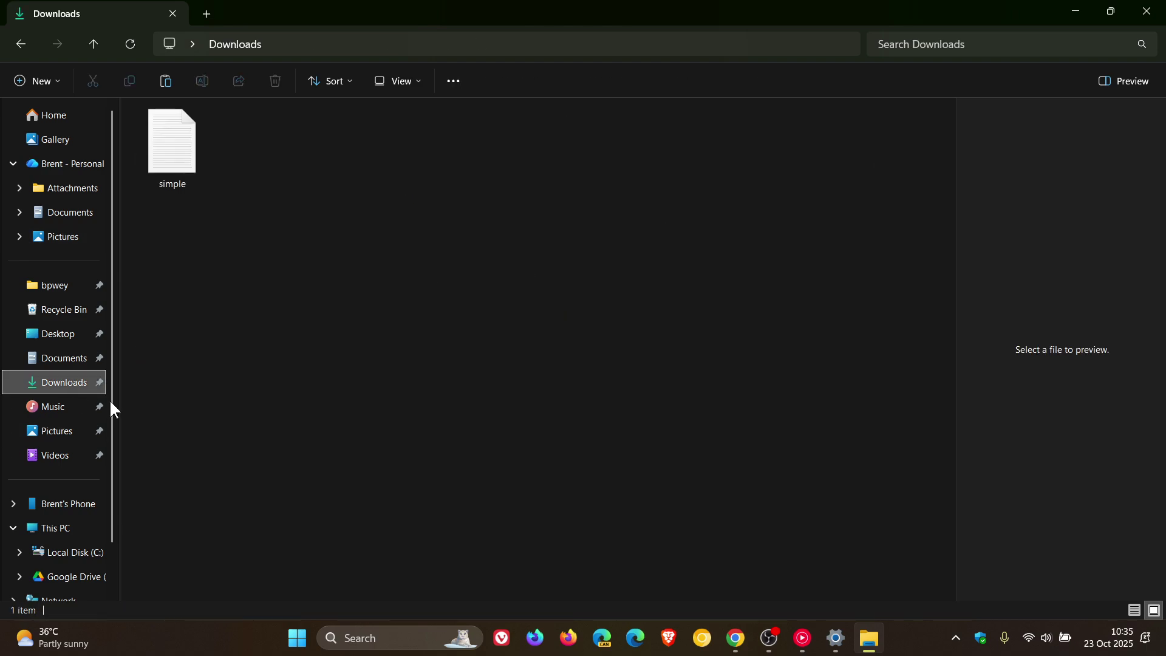
click(162, 149)
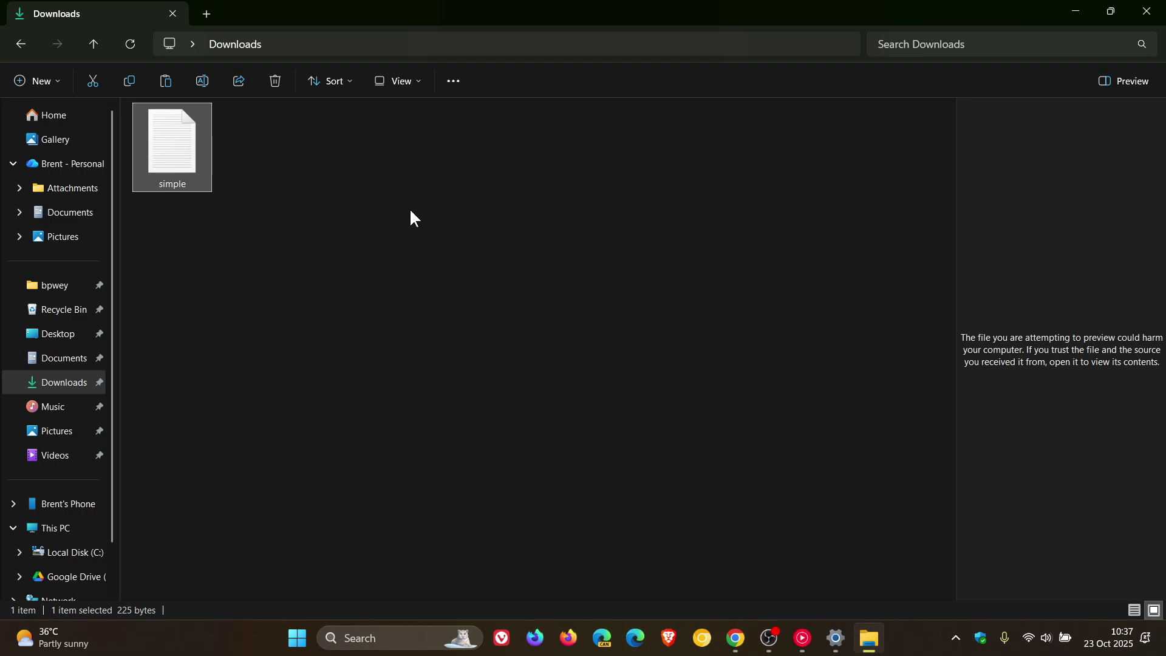
- Tick Unblock in the simple file's Properties, apply it and close the dialog
right_click(177, 153)
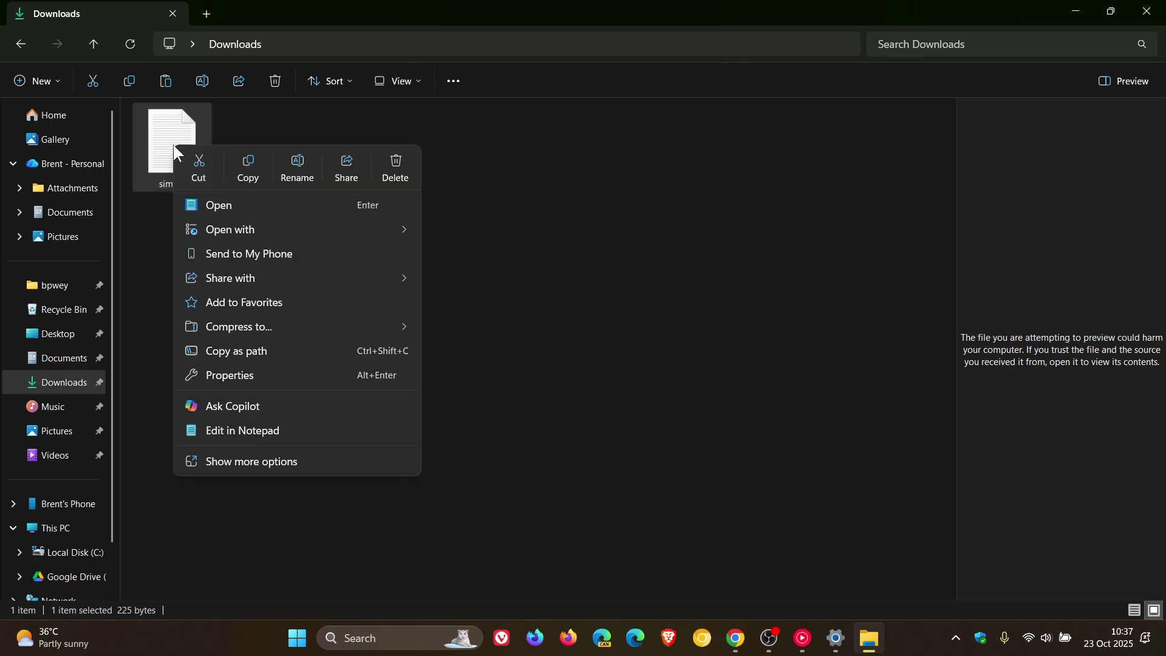
click(290, 375)
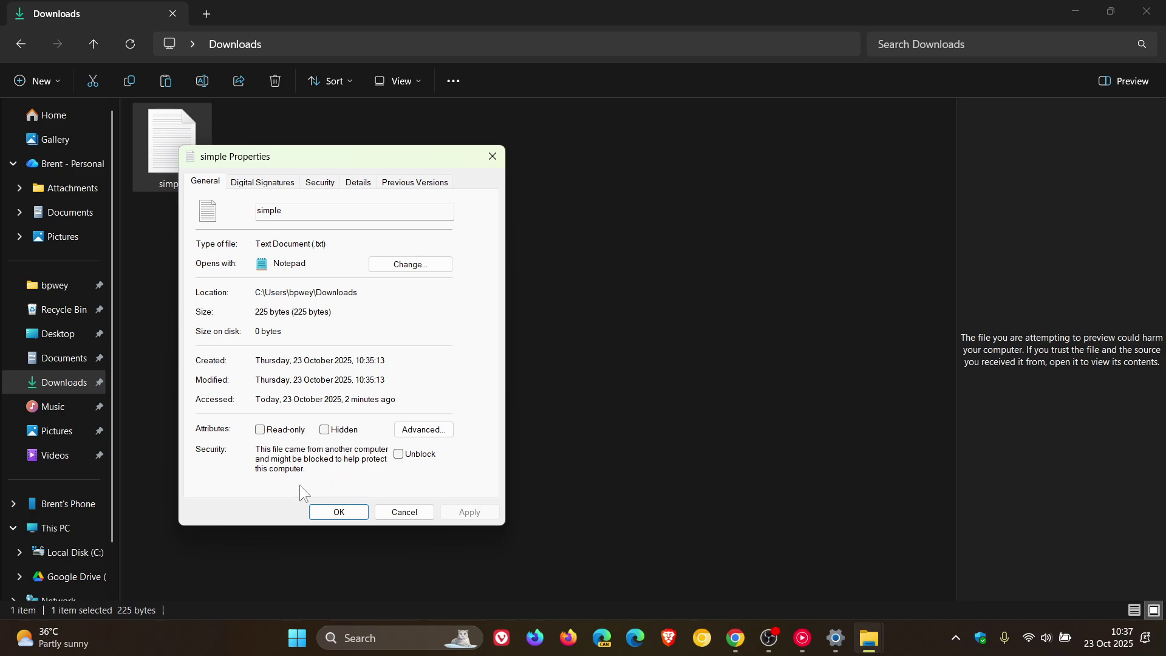
click(398, 455)
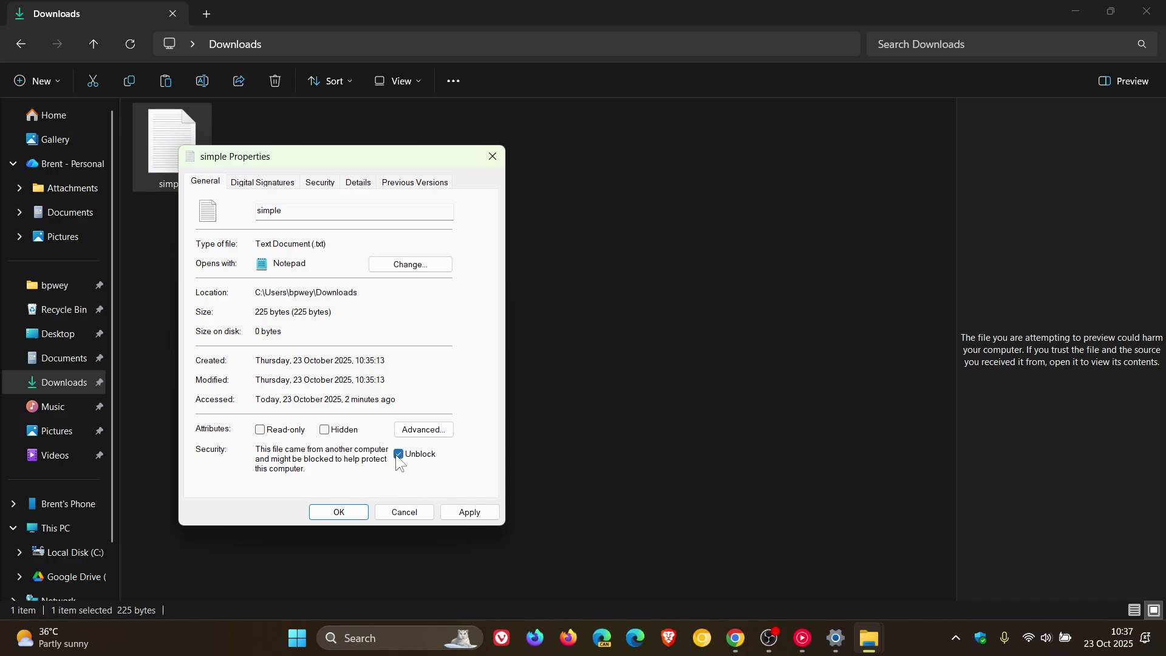
click(470, 514)
click(339, 512)
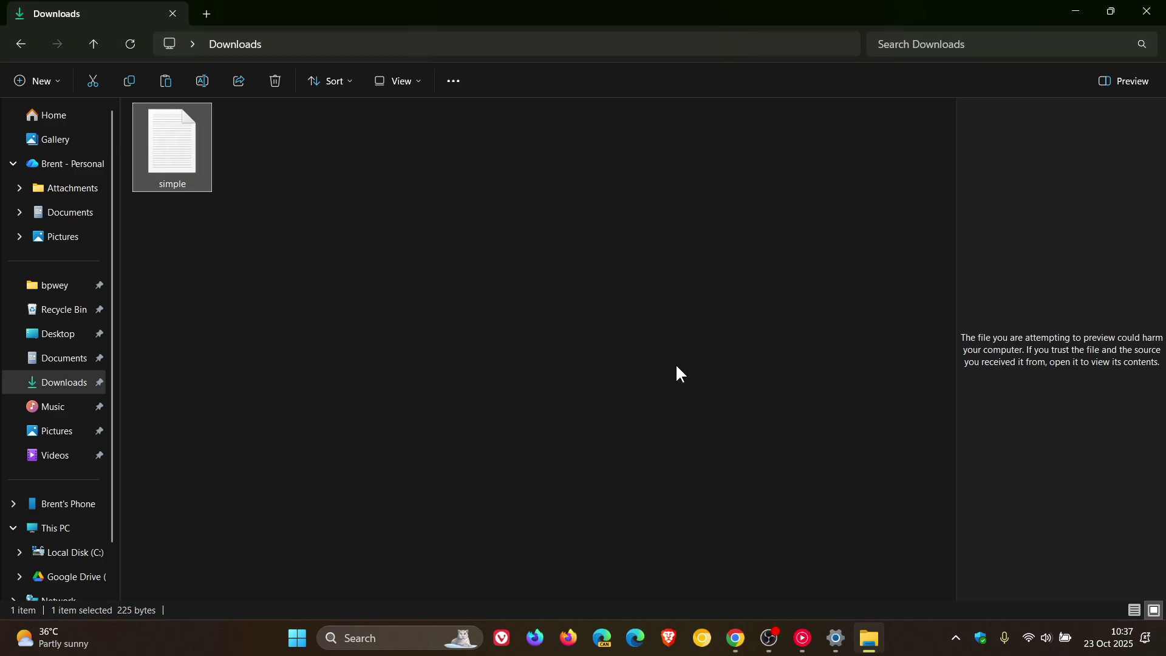
click(1128, 81)
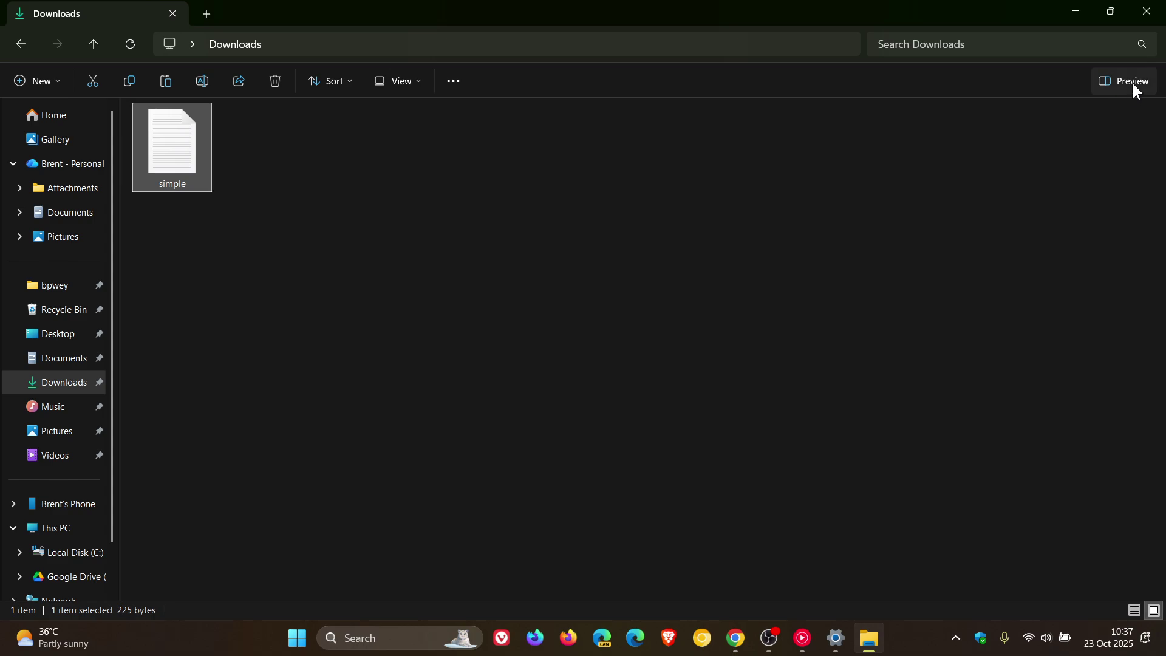
click(1132, 84)
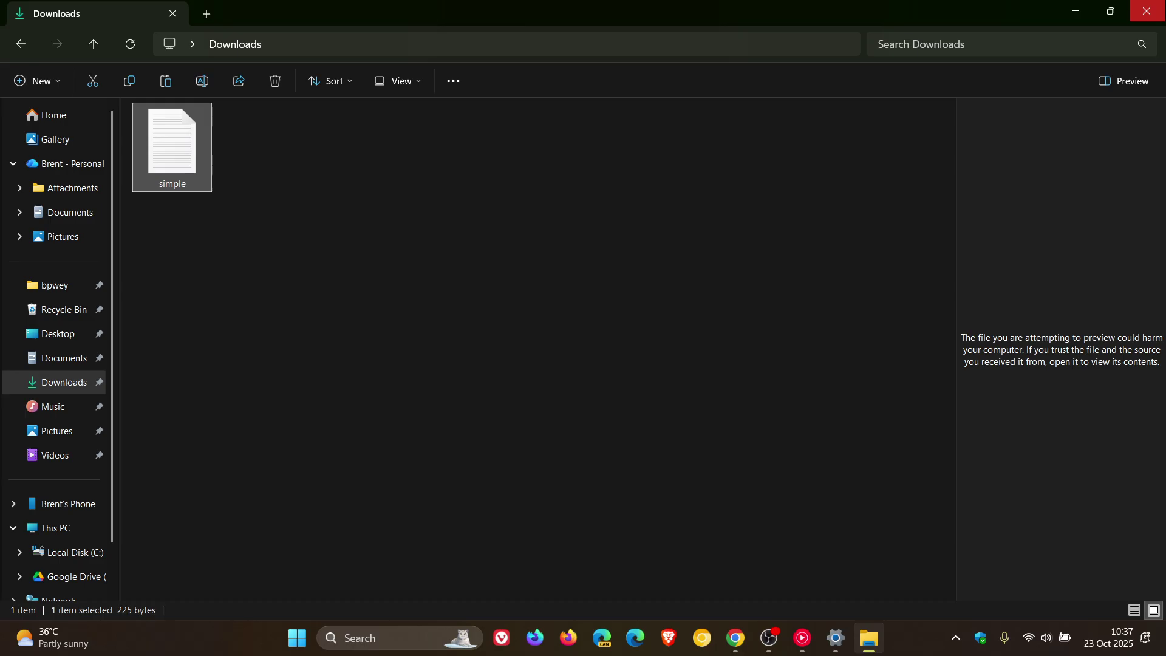
click(1147, 11)
click(314, 638)
click(708, 587)
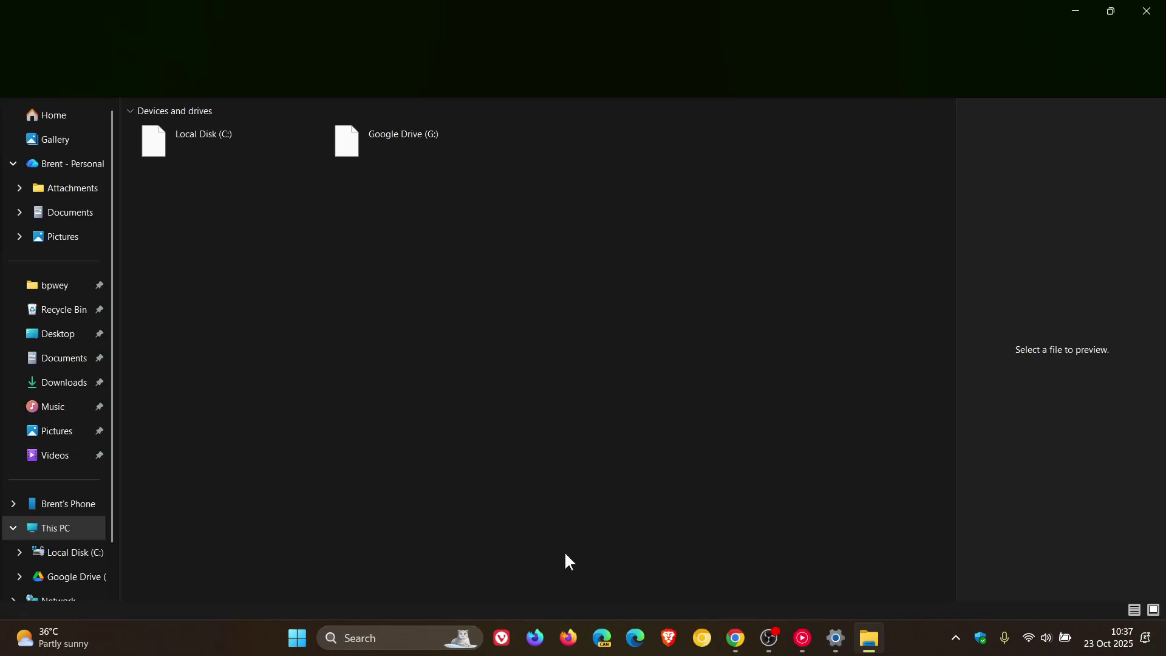
click(66, 388)
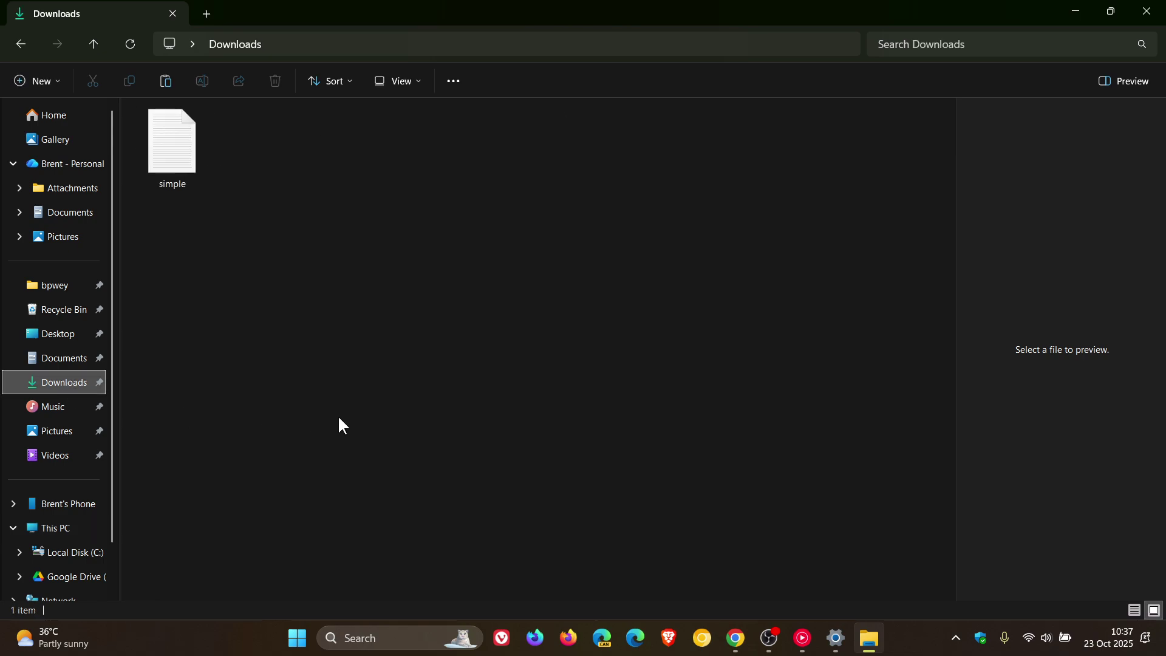
click(169, 160)
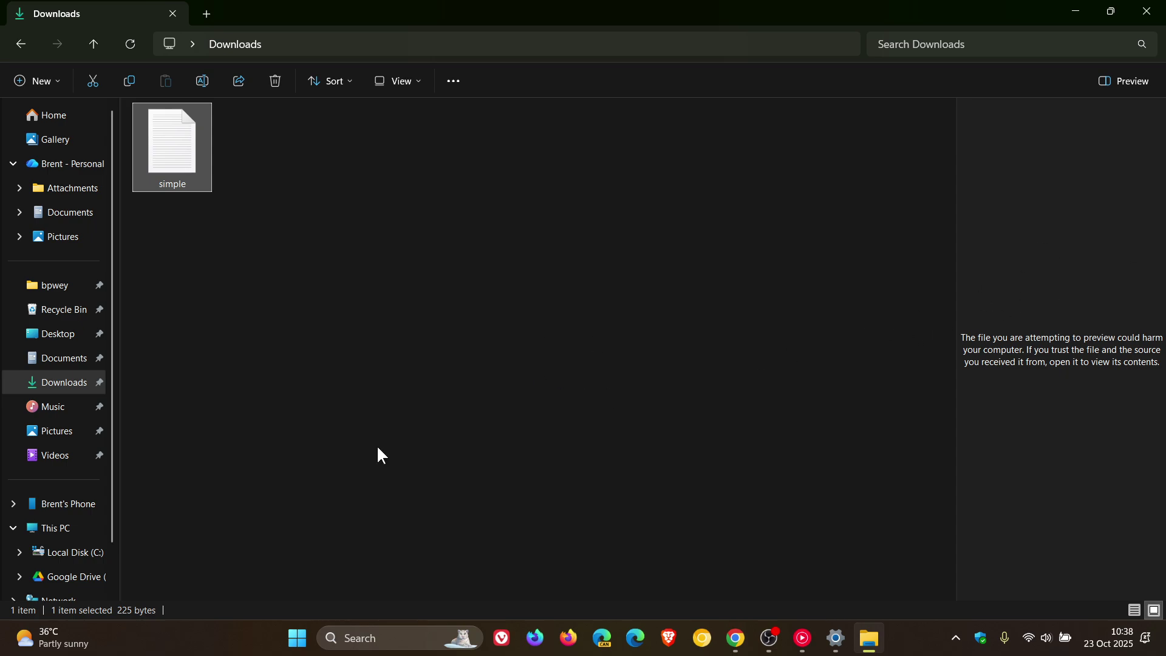
- Cut simple from Downloads, paste it into Pictures to preview its text, then close File Explorer
right_click(176, 145)
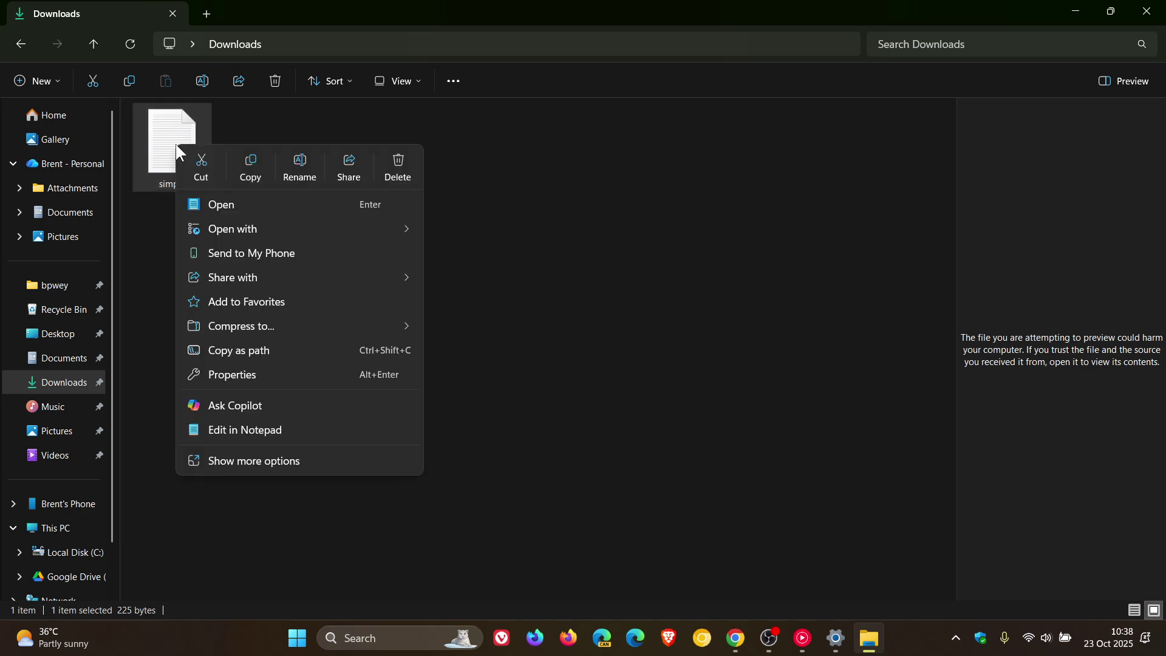
click(212, 170)
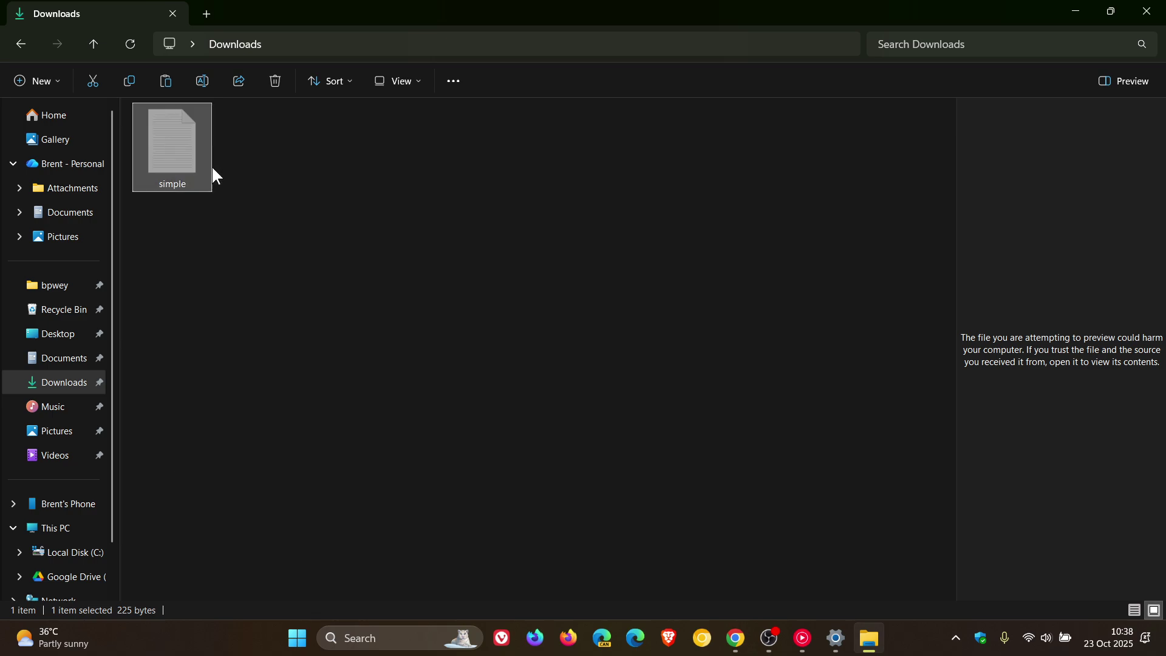
click(82, 438)
right_click(376, 170)
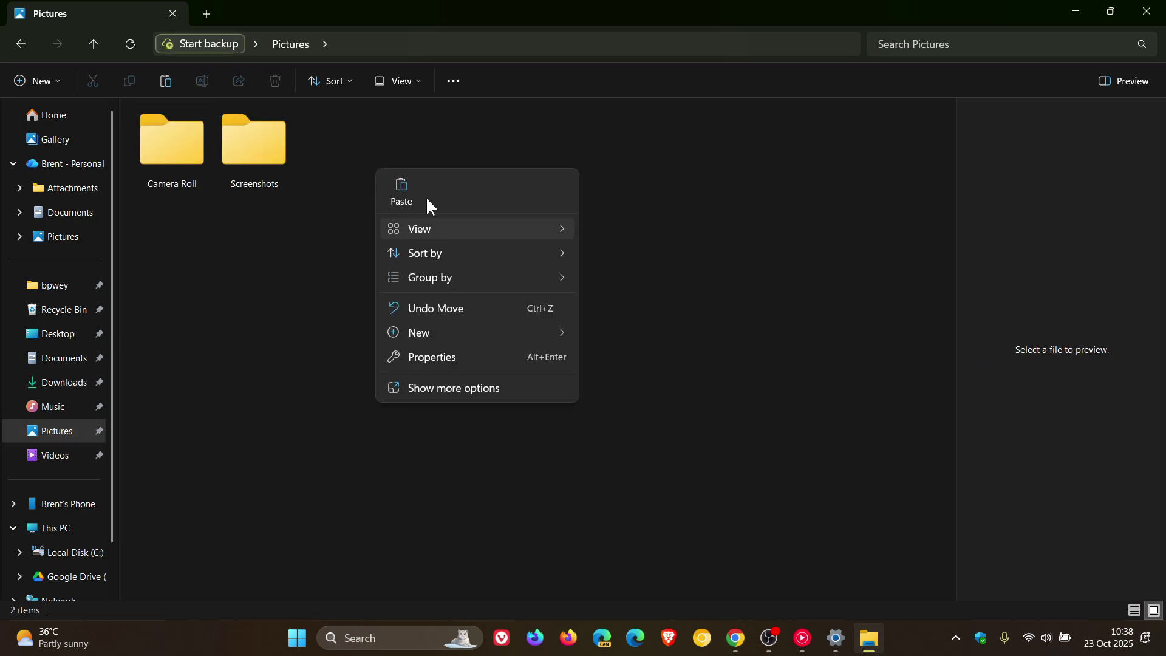
click(391, 184)
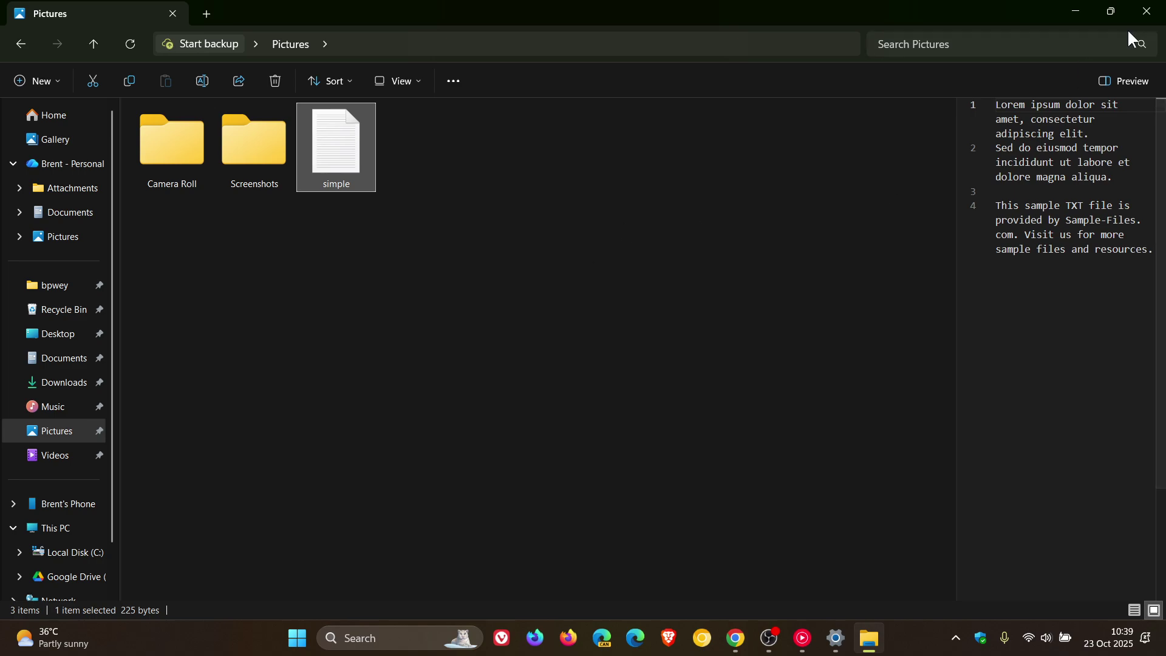
click(1145, 13)
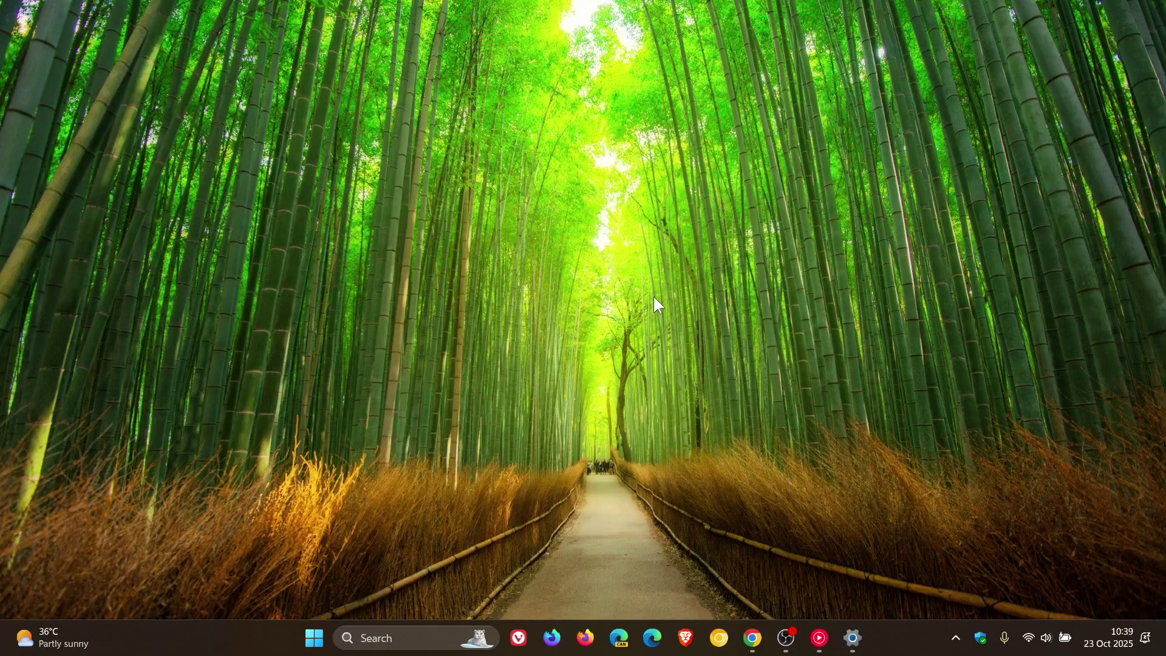